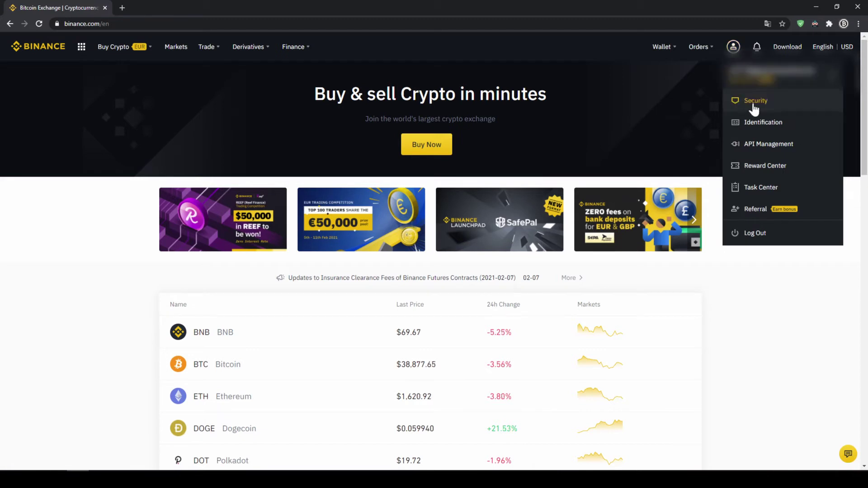
# Check on the Basic Info settings that Personal details under Identity Verification reads Verified
pyautogui.click(761, 132)
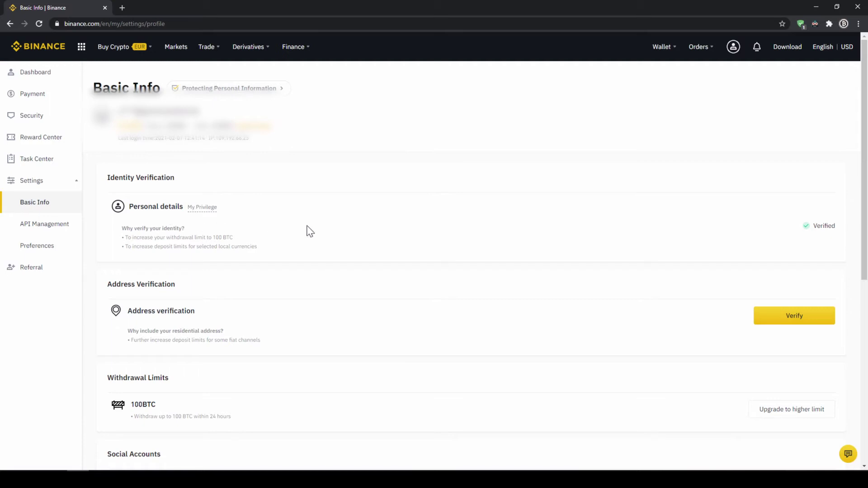
pyautogui.moveTo(797, 231); pyautogui.dragTo(846, 235)
pyautogui.click(845, 235)
pyautogui.moveTo(661, 47)
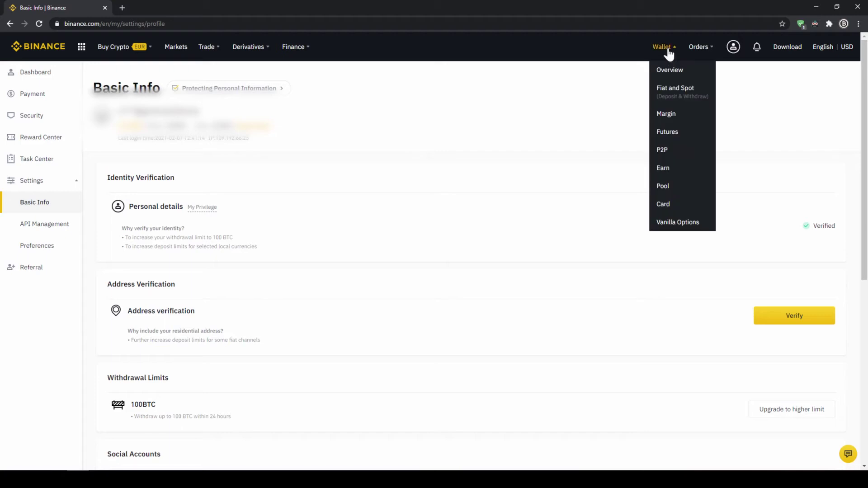
# Review the Fiat Balance and Crypto Balance tables in the Fiat and Spot wallet
pyautogui.click(679, 101)
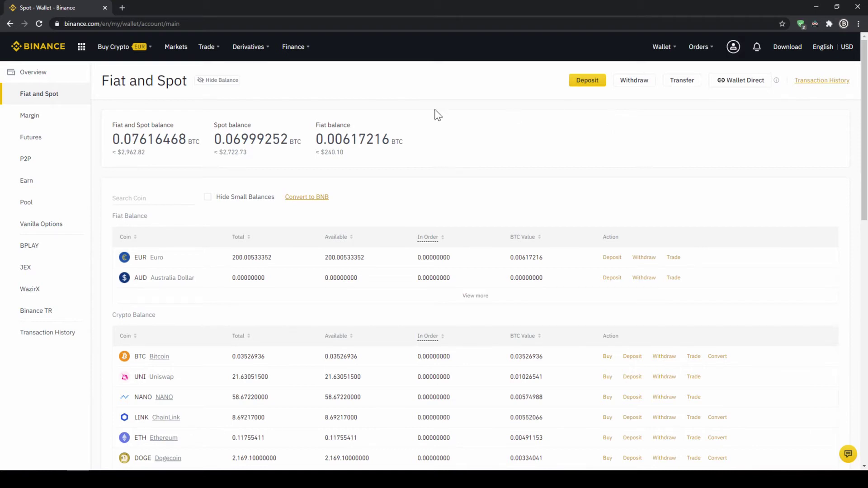
pyautogui.moveTo(121, 216); pyautogui.dragTo(153, 219)
pyautogui.moveTo(123, 315)
pyautogui.mouseDown()
pyautogui.moveTo(111, 317)
pyautogui.moveTo(170, 322)
pyautogui.mouseUp()
pyautogui.click(187, 321)
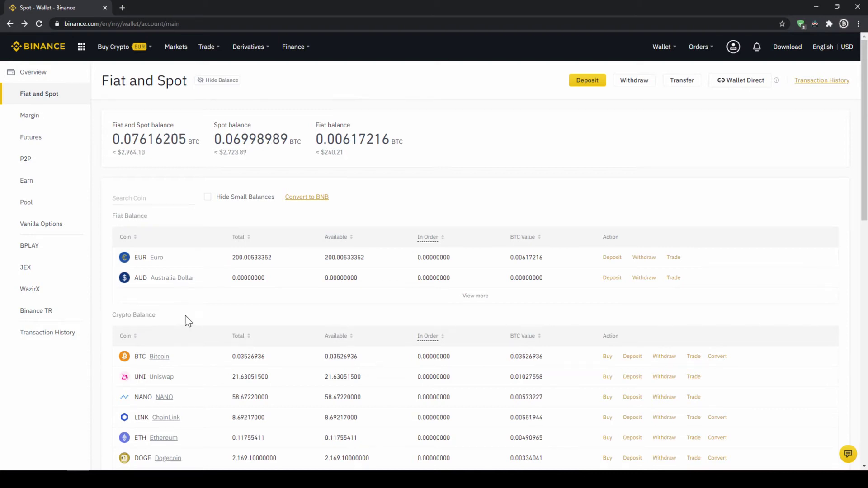
# Start a fiat deposit, trying USD then settling on EUR via SEPA bank transfer, ready for the amount
pyautogui.click(587, 83)
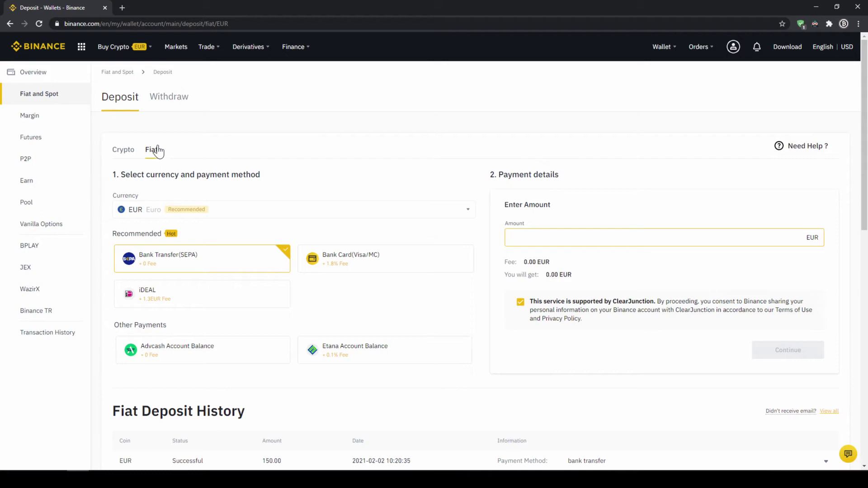
pyautogui.click(377, 206)
pyautogui.scroll(-2, 248, 277)
pyautogui.scroll(-3, 212, 291)
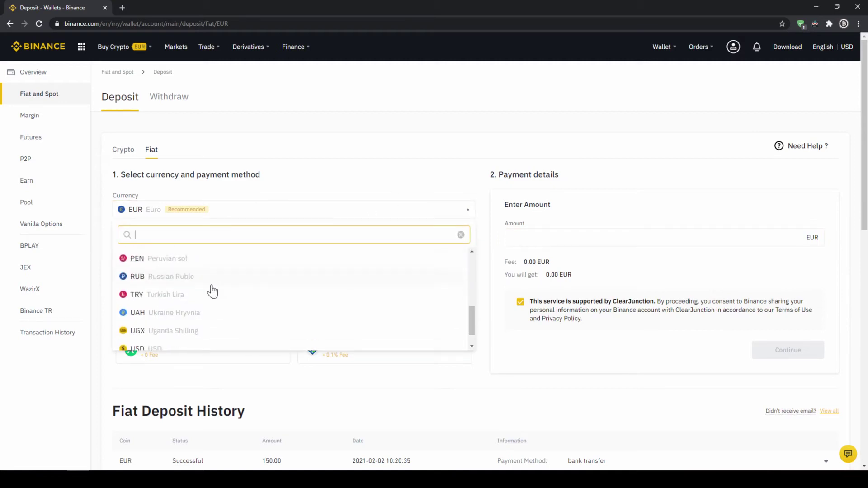
pyautogui.click(179, 323)
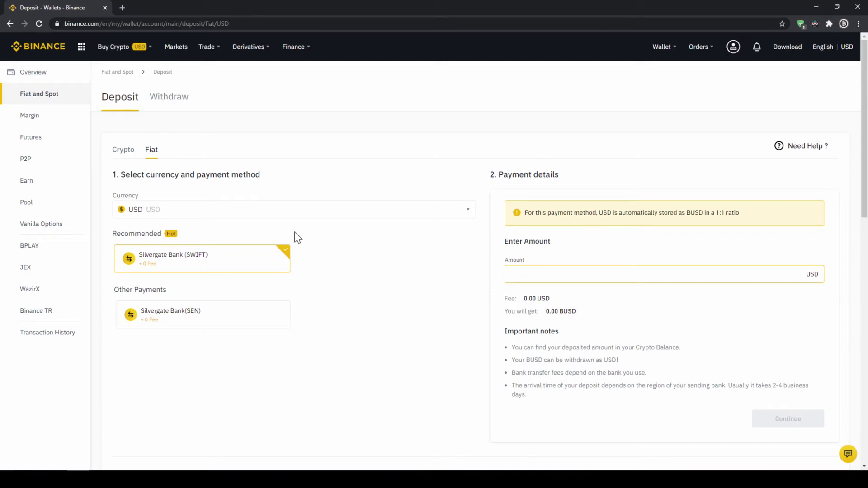
pyautogui.click(287, 212)
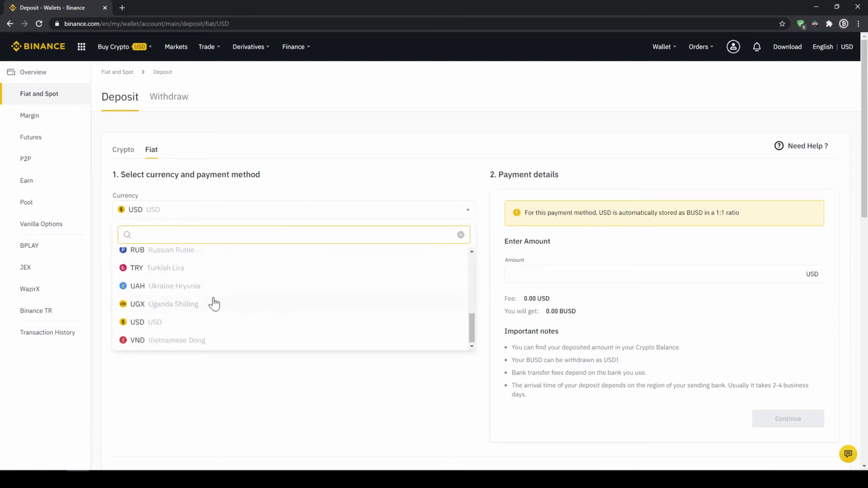
pyautogui.scroll(5, 212, 303)
pyautogui.scroll(5, 208, 303)
pyautogui.click(155, 262)
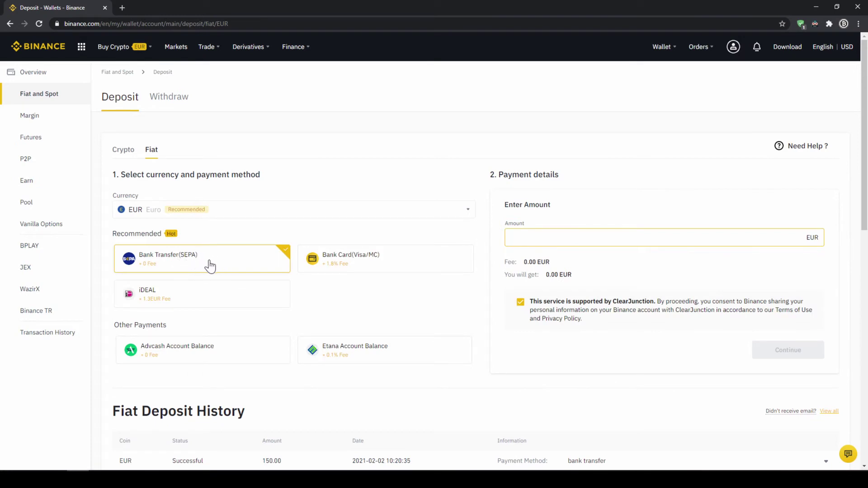
pyautogui.click(640, 234)
pyautogui.write('100')
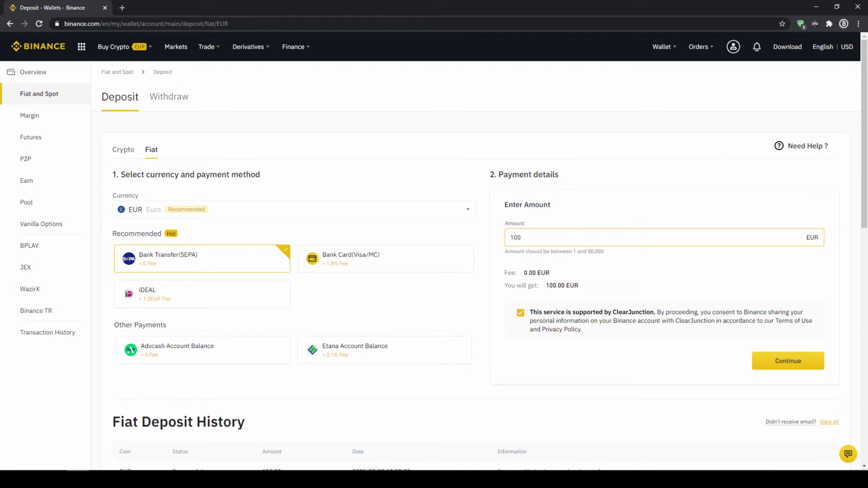
pyautogui.write('0')
# Continue the 1000 EUR deposit to see the SEPA bank details and note the Reference Code warning
pyautogui.click(780, 357)
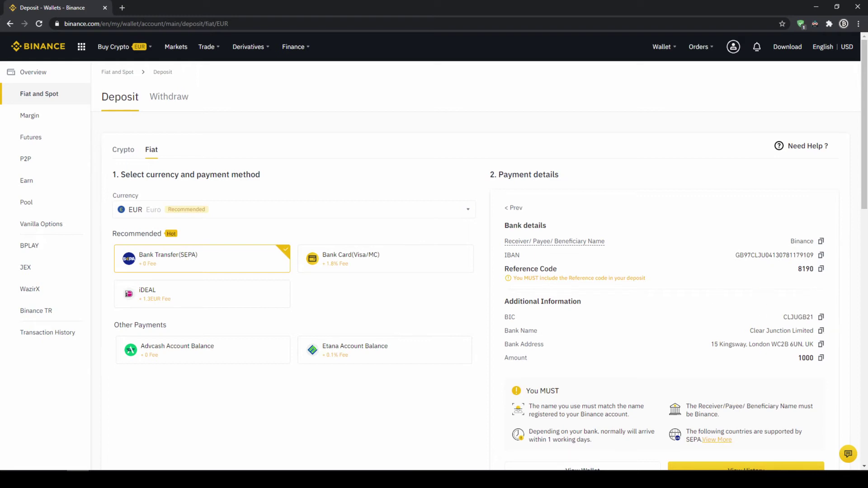
pyautogui.moveTo(531, 269); pyautogui.dragTo(758, 285)
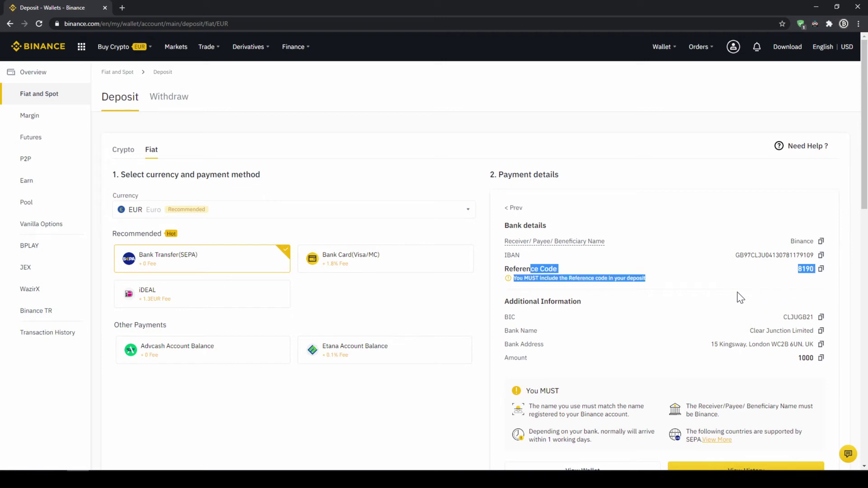
pyautogui.click(727, 310)
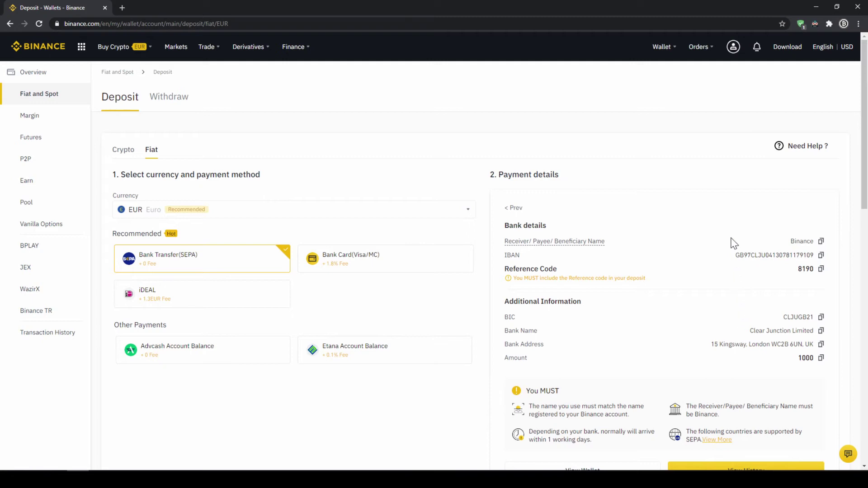
pyautogui.moveTo(661, 47)
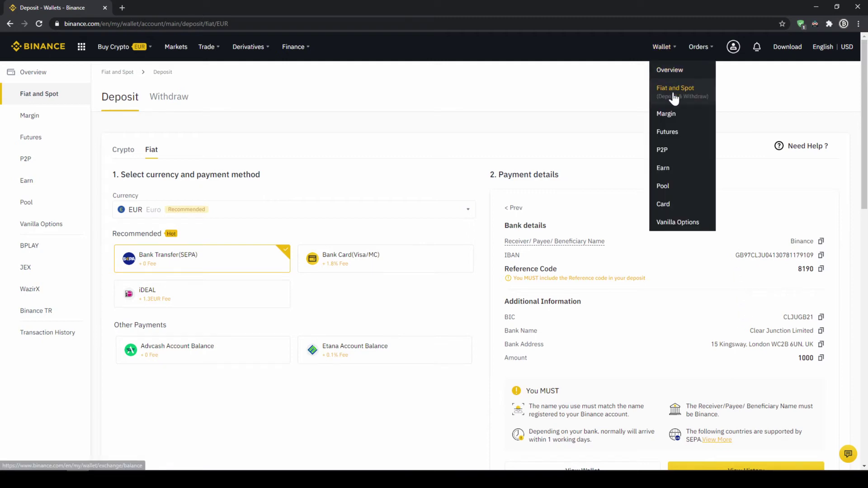
# Check the EUR row now showing 202.66188554 in the Fiat Balance table
pyautogui.click(675, 94)
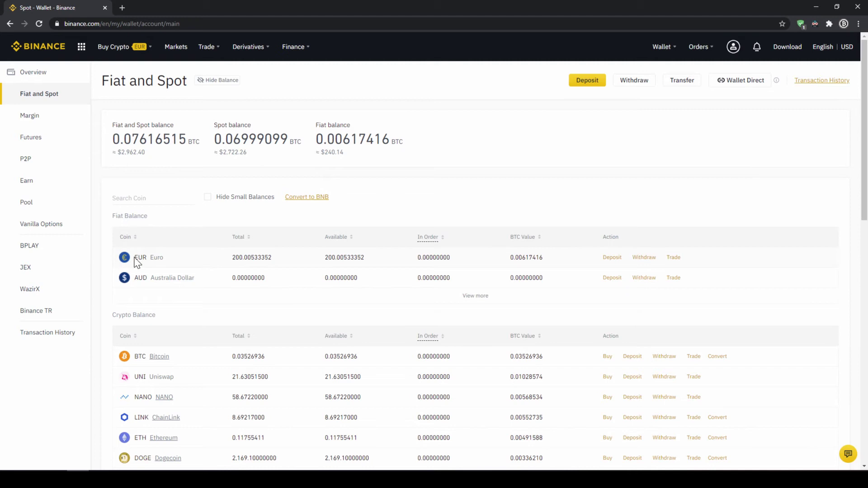
pyautogui.moveTo(147, 258); pyautogui.dragTo(271, 271)
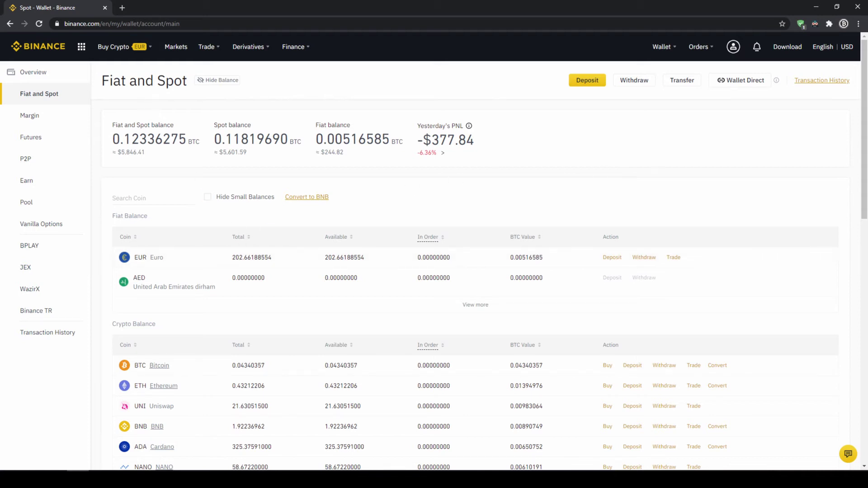
pyautogui.moveTo(114, 46)
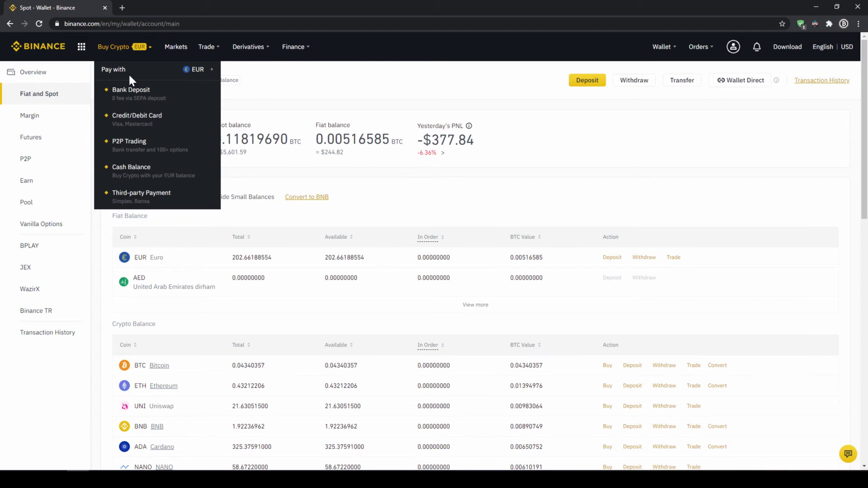
# Set up a cash-balance purchase paying EUR for USDT, ready to enter the 200 EUR amount
pyautogui.click(150, 170)
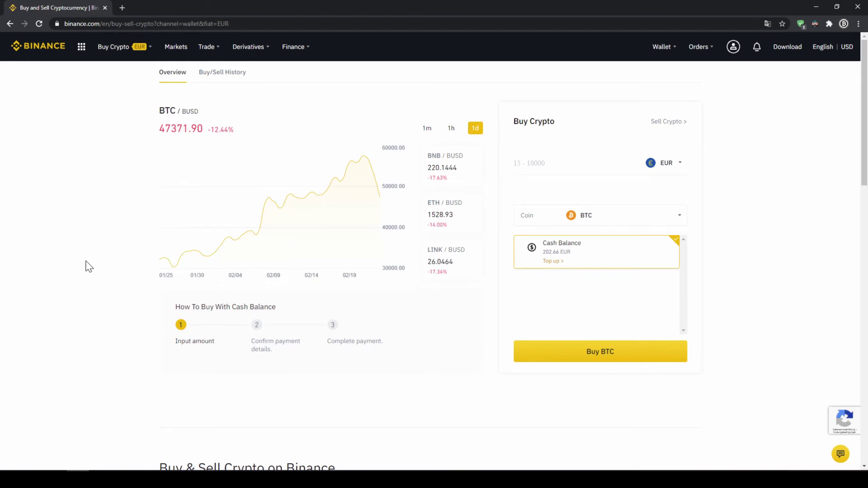
pyautogui.click(681, 166)
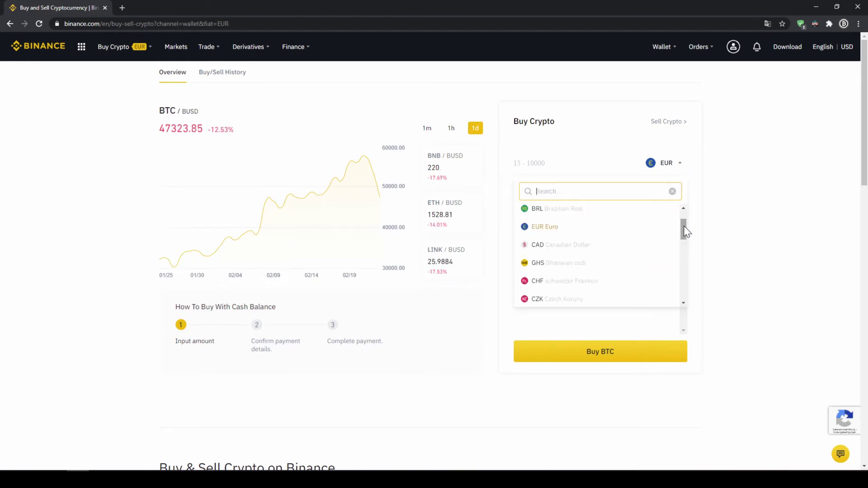
pyautogui.moveTo(684, 227)
pyautogui.mouseDown()
pyautogui.moveTo(684, 271)
pyautogui.moveTo(685, 195)
pyautogui.mouseUp()
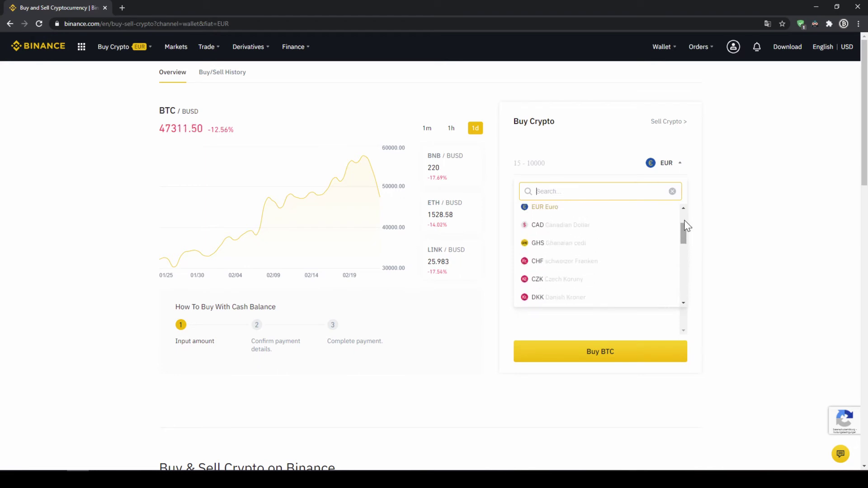
pyautogui.click(713, 156)
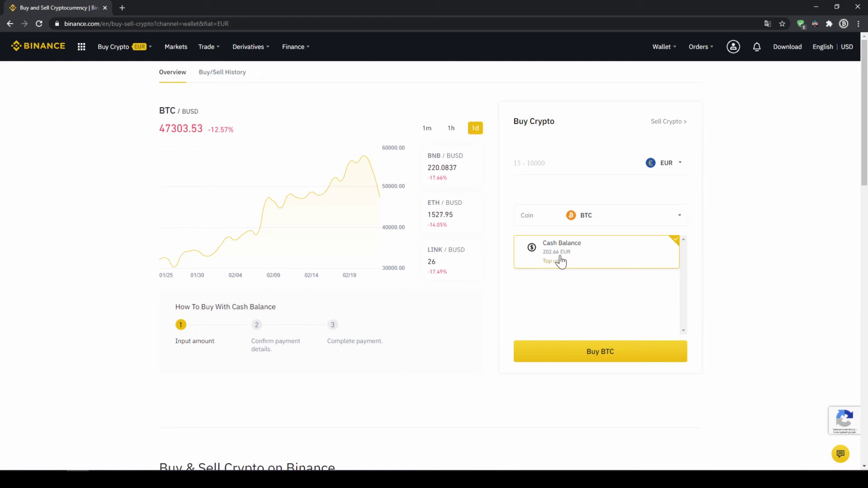
pyautogui.click(582, 216)
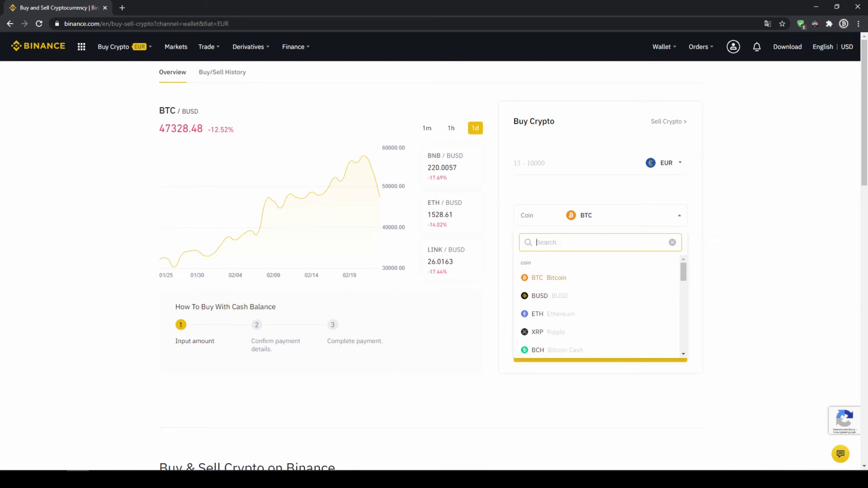
pyautogui.write('usdt')
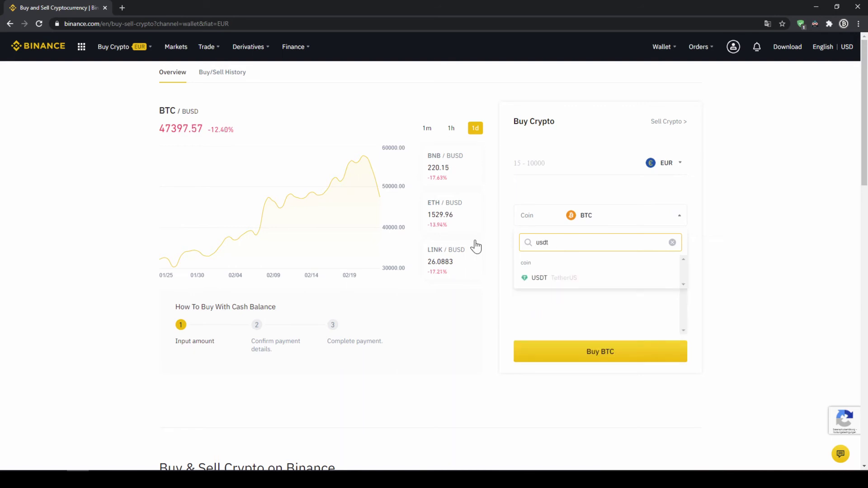
pyautogui.click(552, 278)
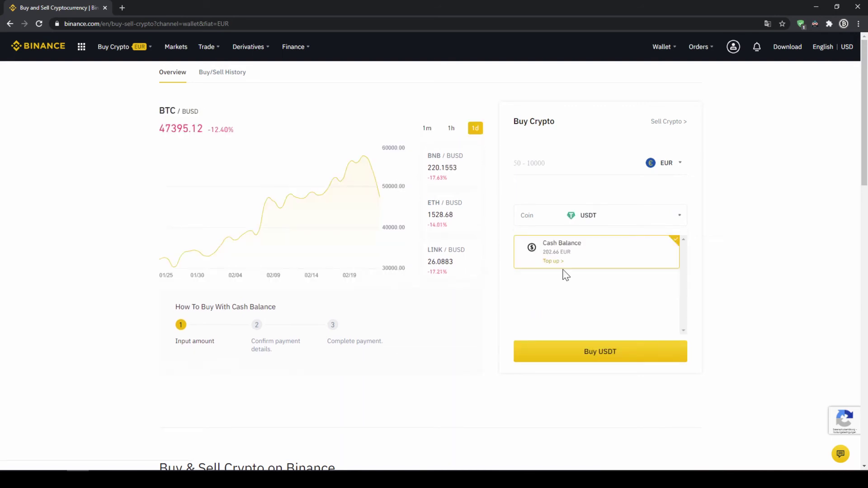
pyautogui.click(562, 163)
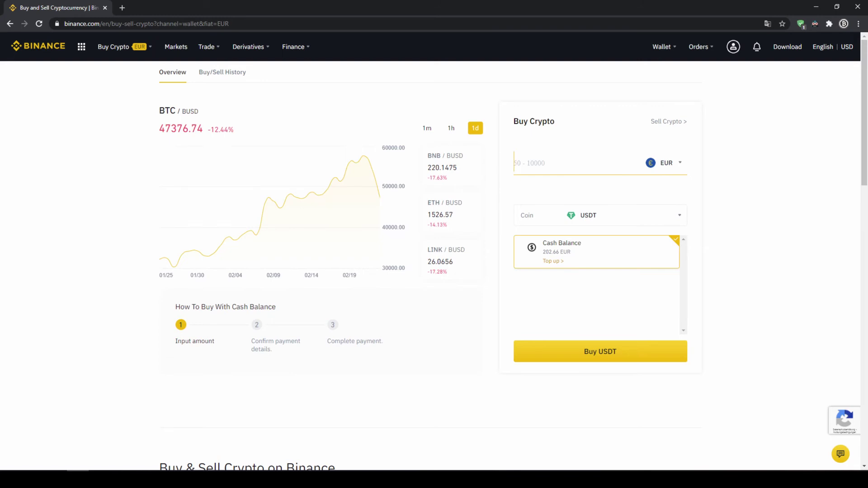
pyautogui.write('20')
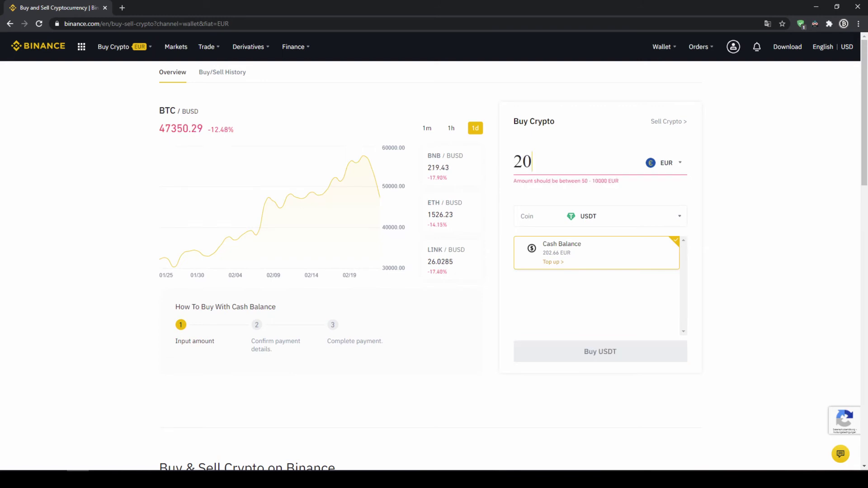
pyautogui.write('0')
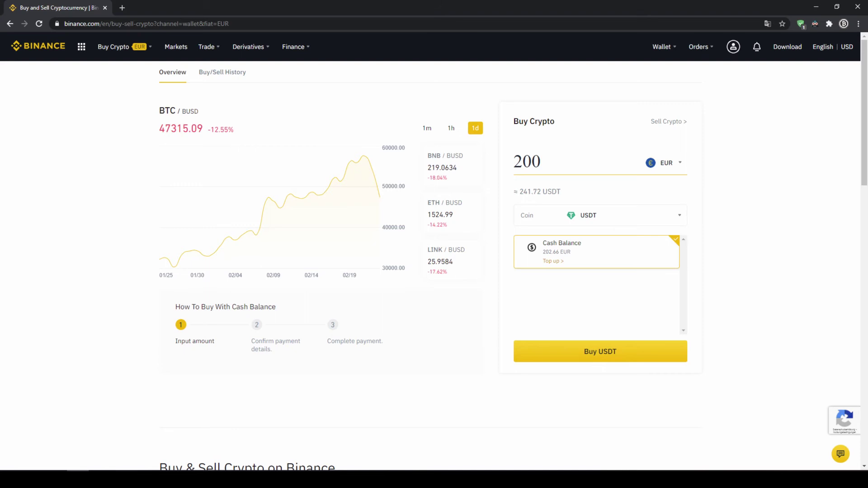
# Review the Confirm Order details: 241.447563 USDT received, the USDT price in EUR and 200 EUR total spend
pyautogui.click(606, 357)
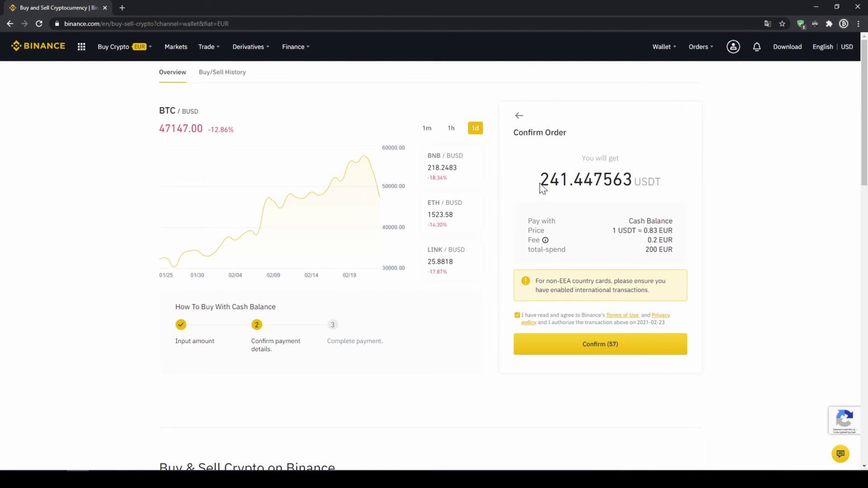
pyautogui.moveTo(540, 179); pyautogui.dragTo(569, 179)
pyautogui.moveTo(540, 179); pyautogui.dragTo(571, 180)
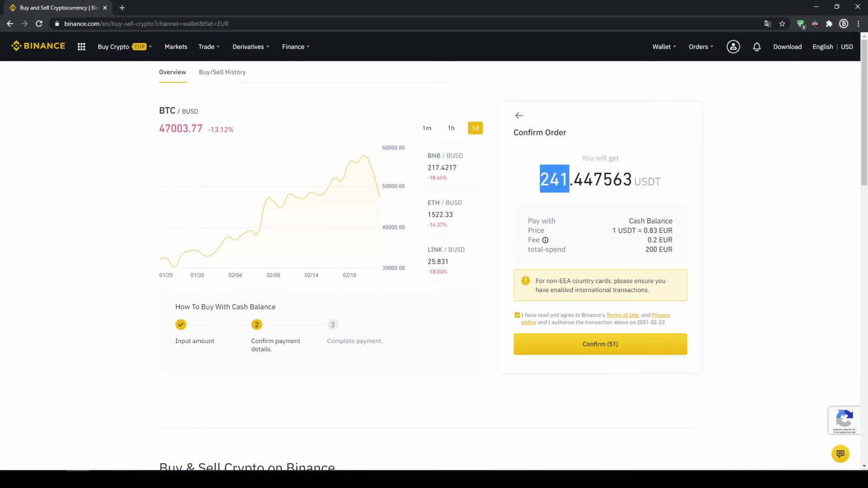
pyautogui.moveTo(633, 235)
pyautogui.mouseDown()
pyautogui.moveTo(650, 249)
pyautogui.moveTo(566, 249)
pyautogui.mouseUp()
pyautogui.moveTo(649, 250); pyautogui.dragTo(676, 253)
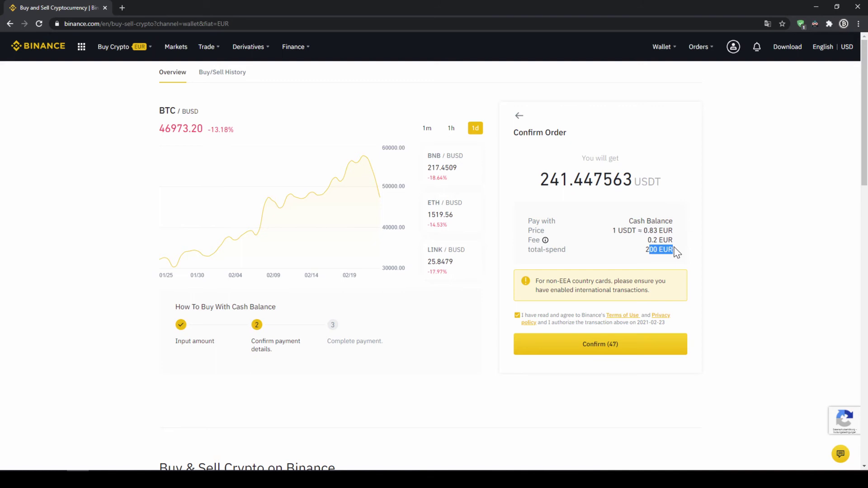
pyautogui.click(676, 252)
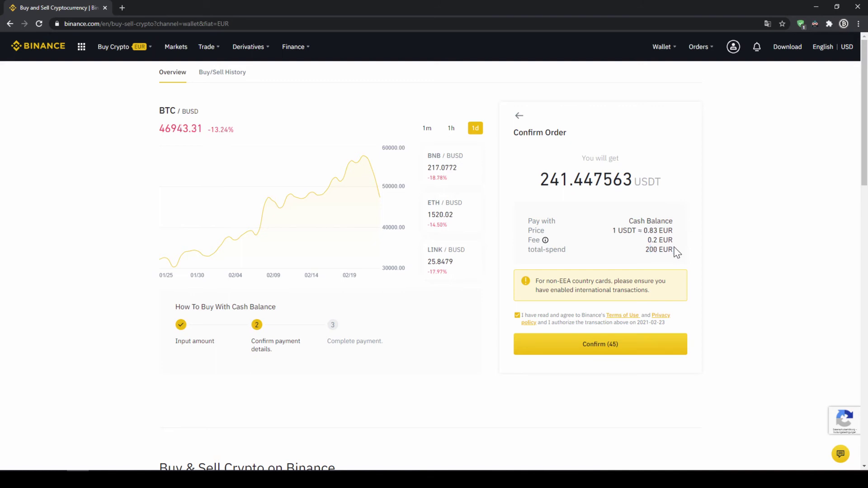
# Place the USDT purchase and head to the Spot Wallet to check balances
pyautogui.click(622, 352)
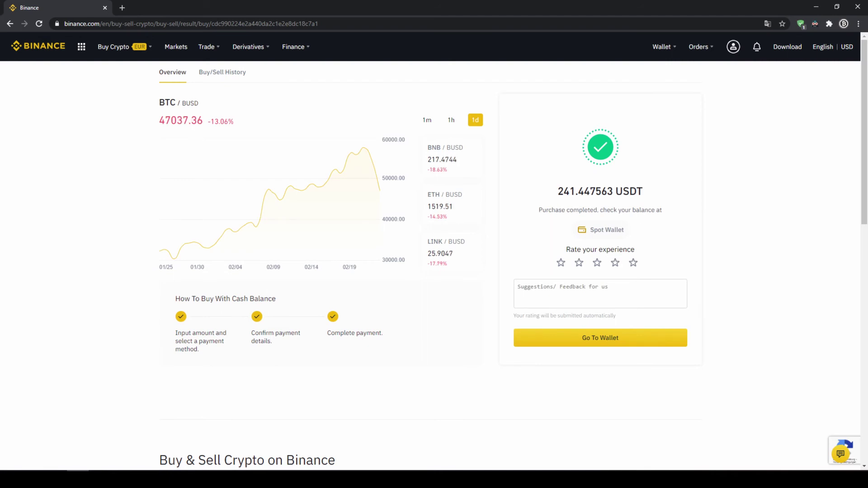
pyautogui.click(605, 232)
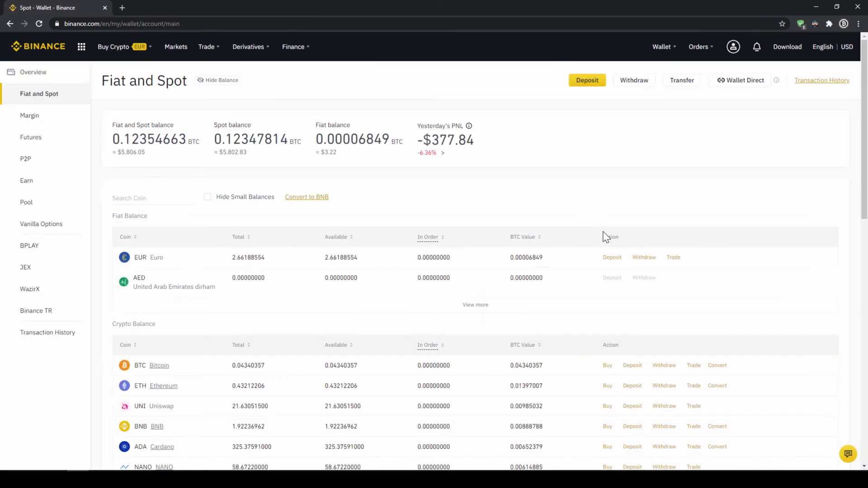
pyautogui.moveTo(134, 259); pyautogui.dragTo(263, 268)
pyautogui.click(276, 263)
pyautogui.scroll(-3, 271, 258)
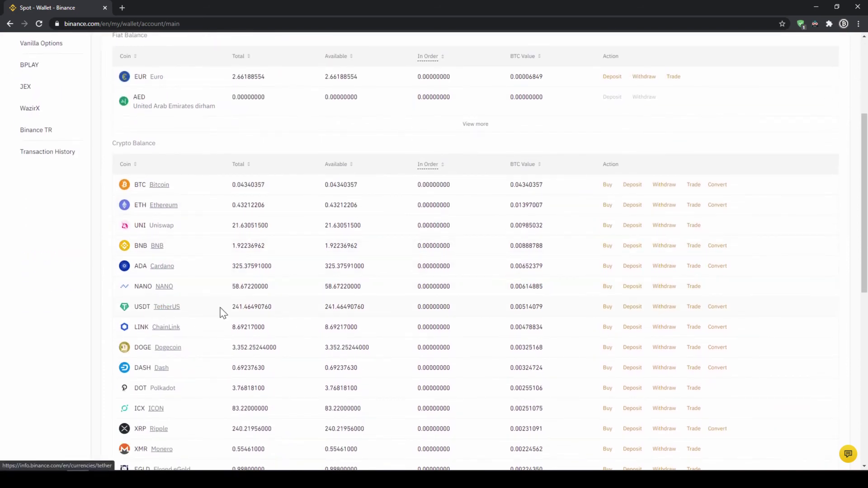
pyautogui.doubleClick(275, 307)
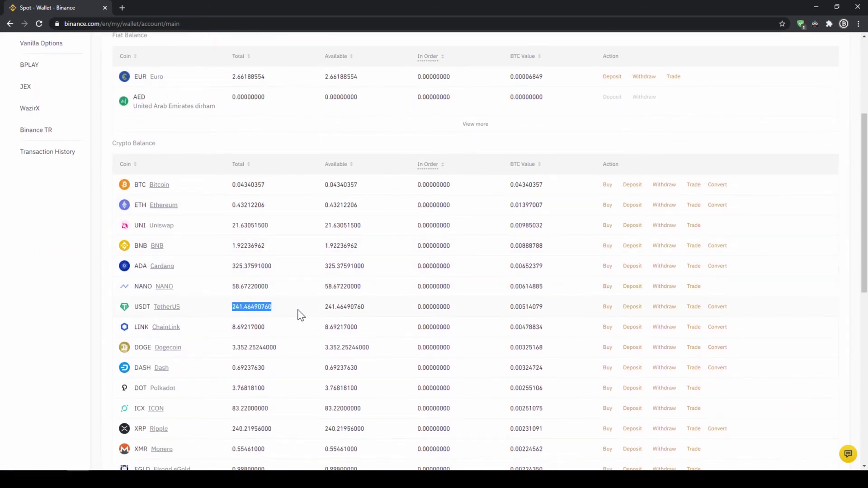
pyautogui.click(299, 313)
pyautogui.scroll(3, 299, 312)
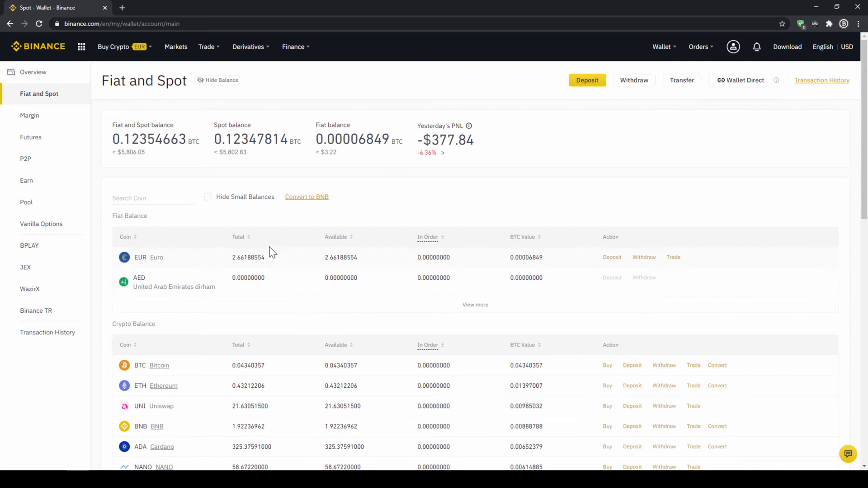
pyautogui.moveTo(114, 46)
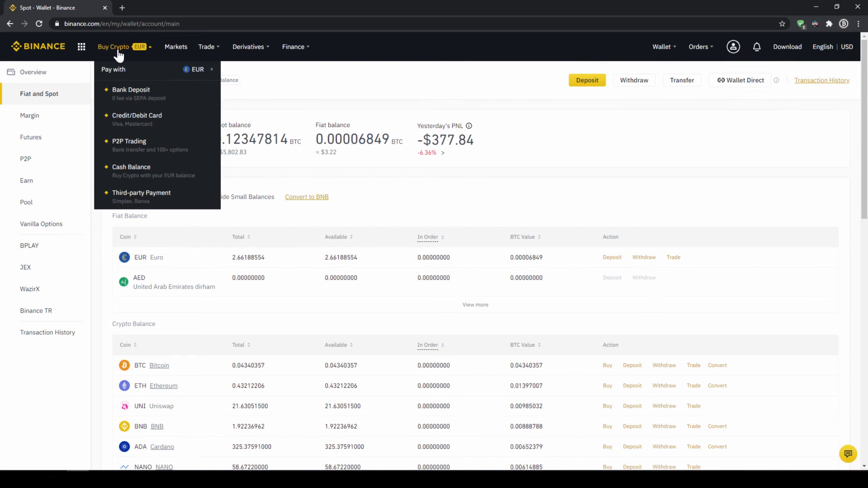
# Set up a card purchase paying EUR for USDT, ready to enter the amount
pyautogui.click(130, 121)
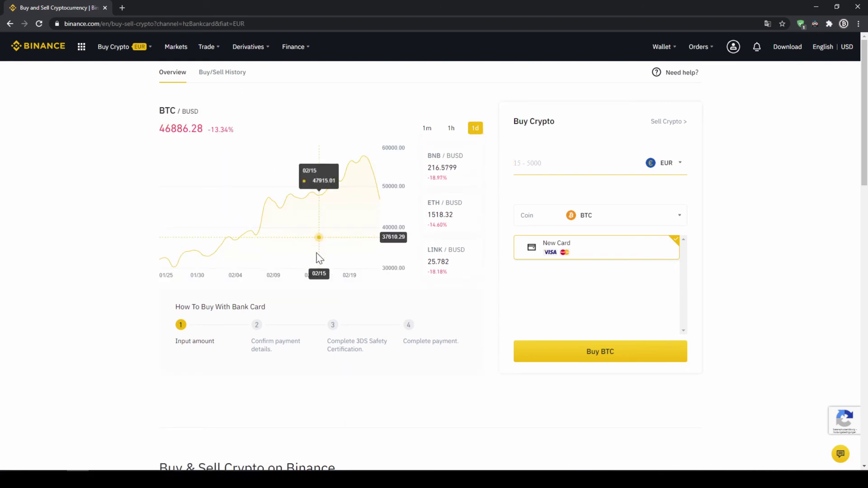
pyautogui.click(676, 167)
pyautogui.moveTo(684, 229)
pyautogui.mouseDown()
pyautogui.moveTo(685, 258)
pyautogui.moveTo(682, 229)
pyautogui.mouseUp()
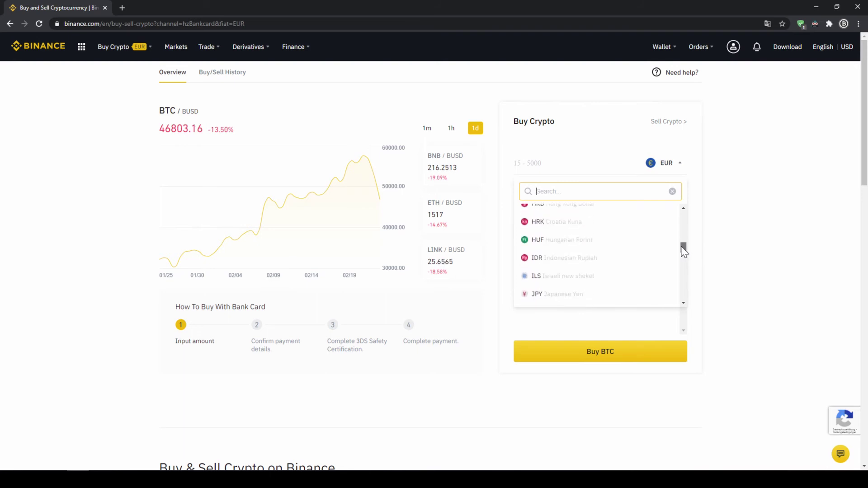
pyautogui.click(716, 198)
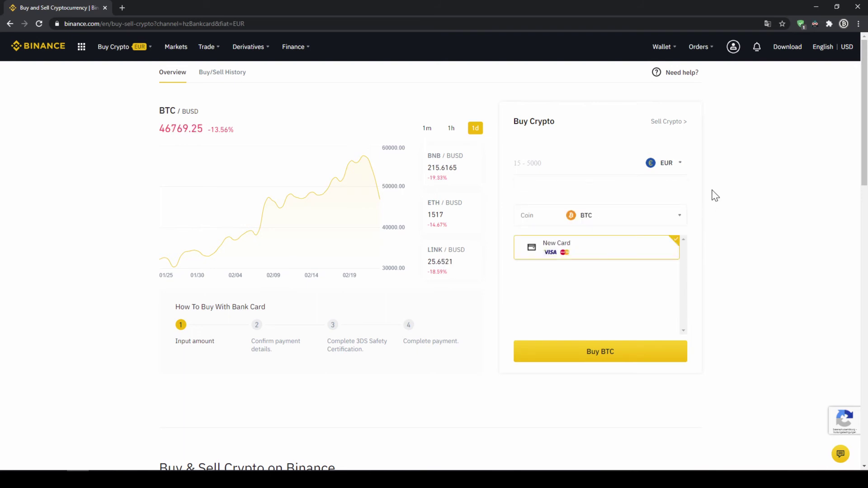
pyautogui.click(631, 222)
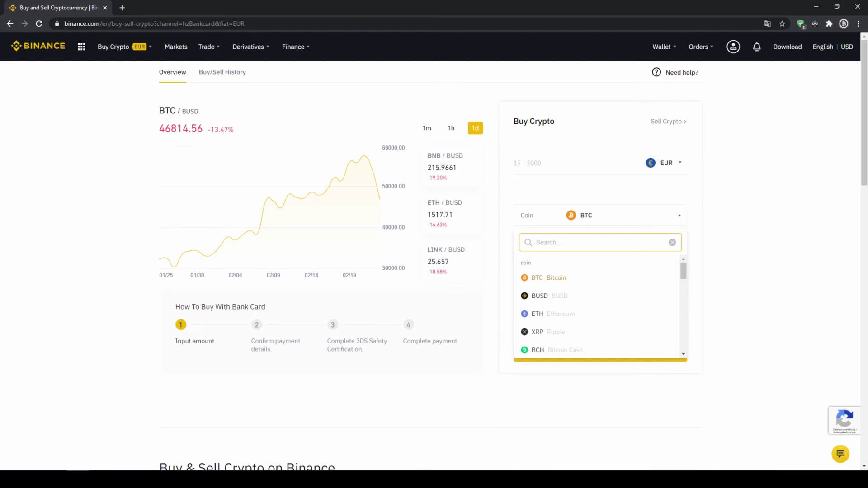
pyautogui.write('usdt')
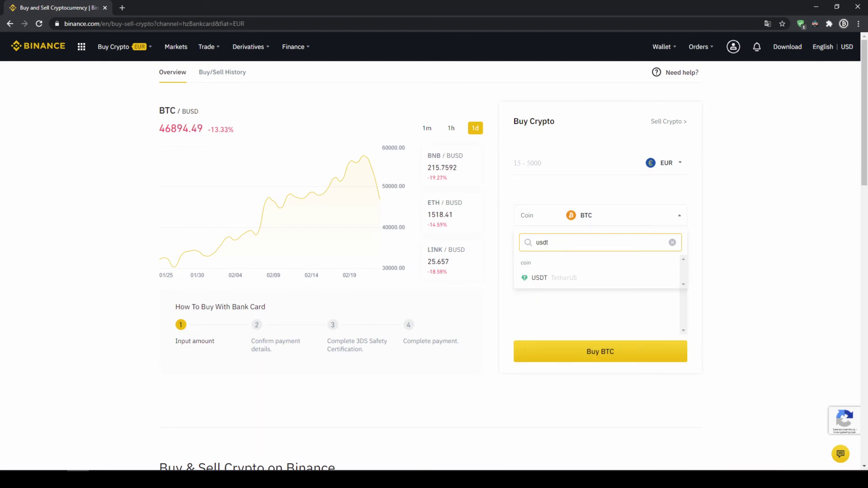
pyautogui.click(561, 280)
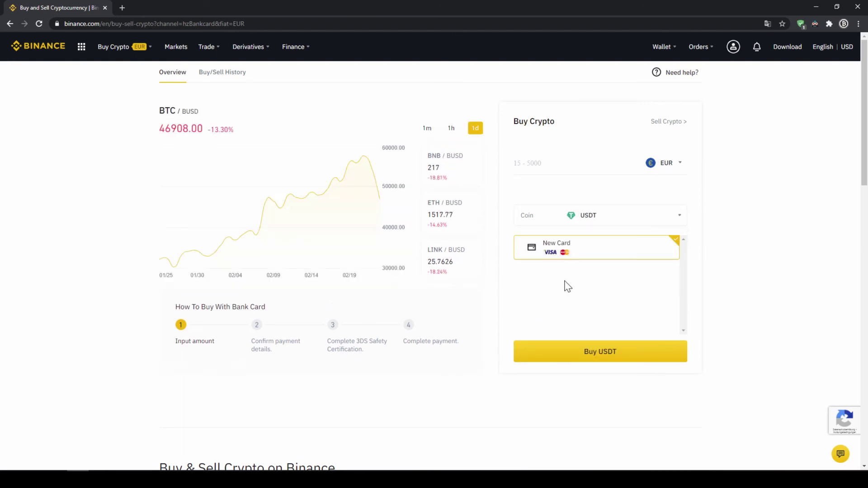
pyautogui.click(562, 174)
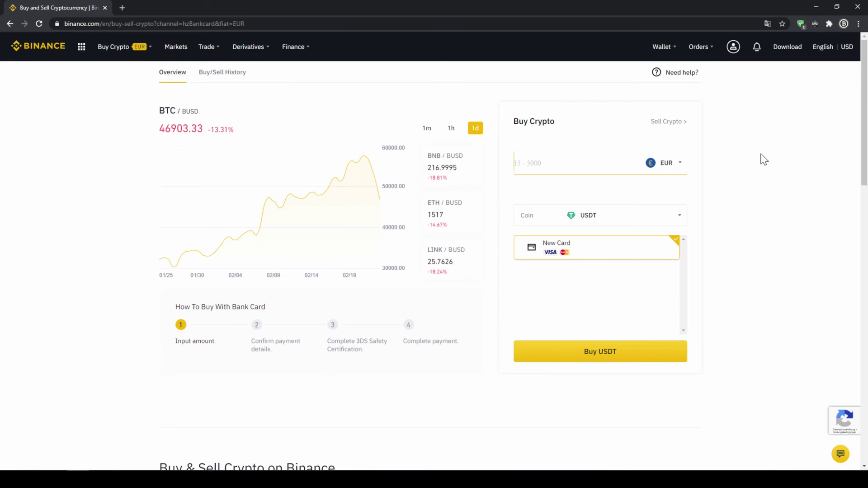
pyautogui.write('500')
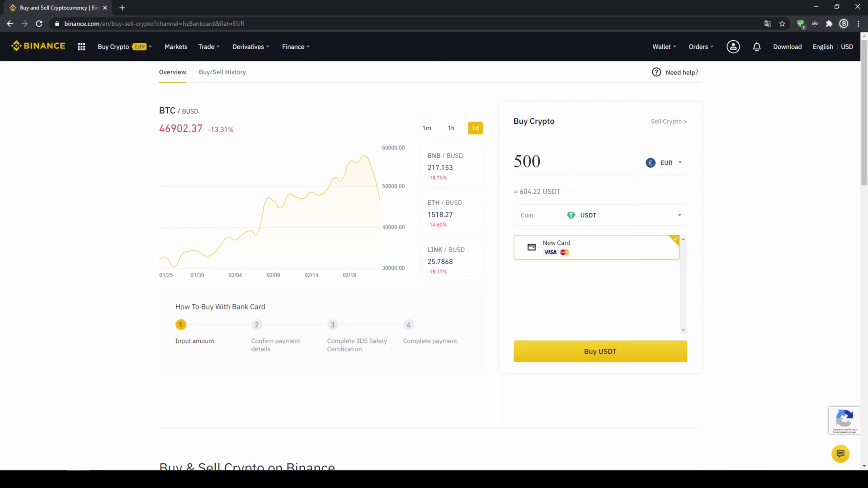
# Note the estimate of about 604.22 USDT for 500 EUR, then go to the Fiat and Spot wallet
pyautogui.moveTo(519, 192); pyautogui.dragTo(552, 191)
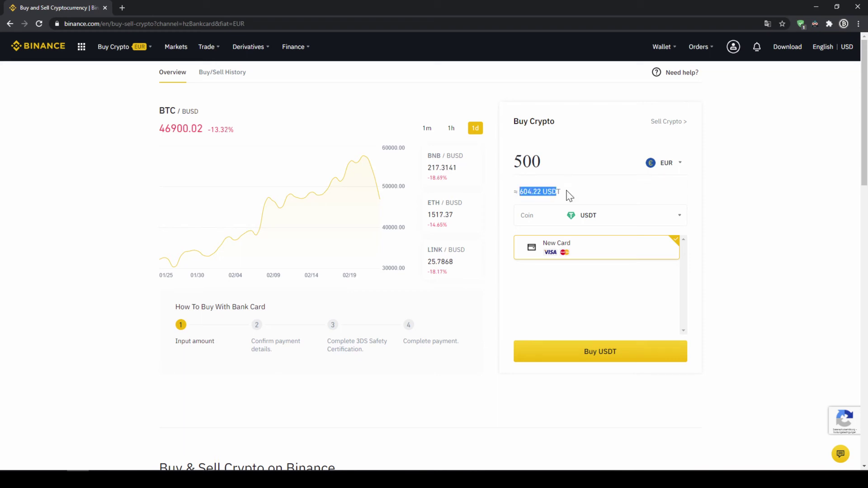
pyautogui.click(569, 196)
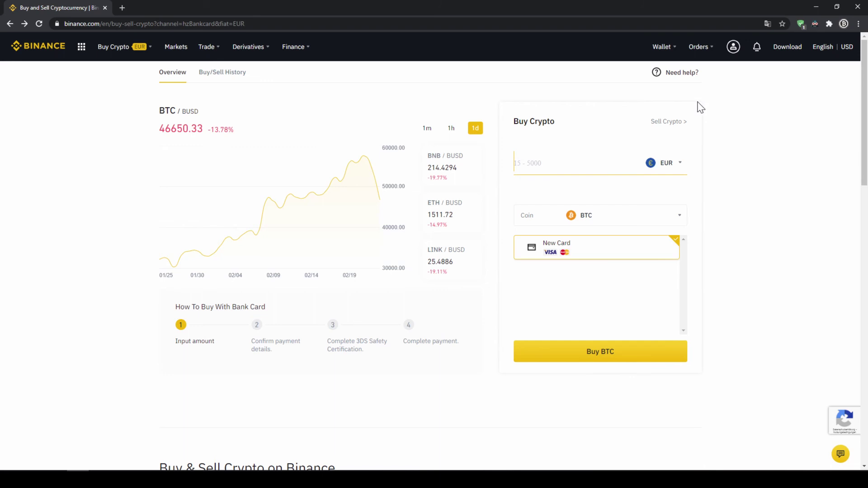
pyautogui.moveTo(661, 47)
pyautogui.click(675, 92)
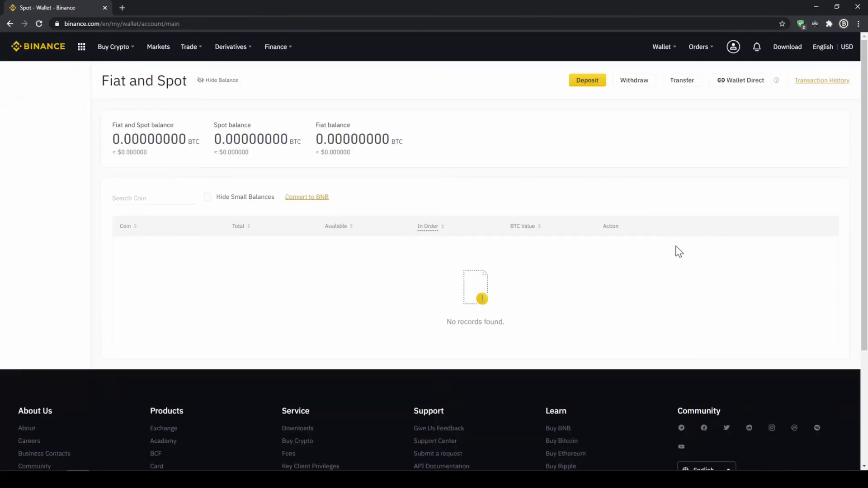
pyautogui.scroll(-1, 303, 264)
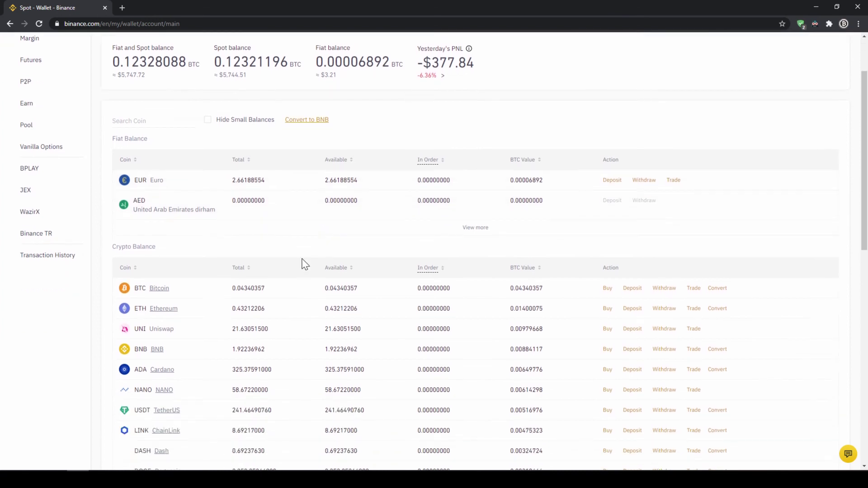
pyautogui.scroll(-1, 210, 274)
pyautogui.scroll(-1, 191, 320)
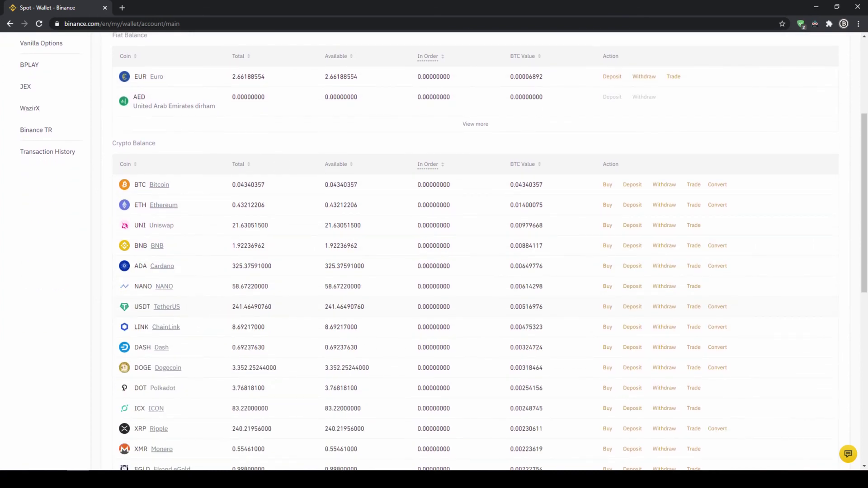
# Check the USDT total balance in the Crypto Balance table
pyautogui.moveTo(230, 308); pyautogui.dragTo(291, 310)
pyautogui.click(279, 308)
pyautogui.scroll(3, 286, 323)
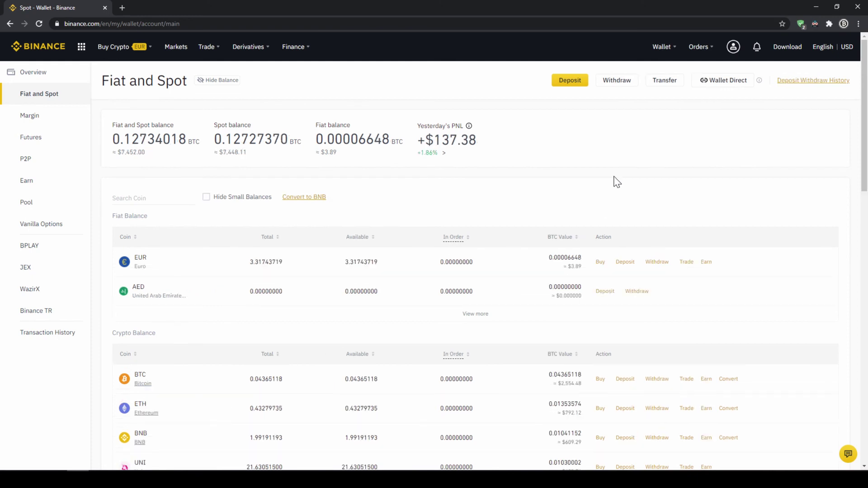
# Filter the spot Markets to FIAT pairs and search celousdt to isolate CELO/USDT
pyautogui.click(176, 47)
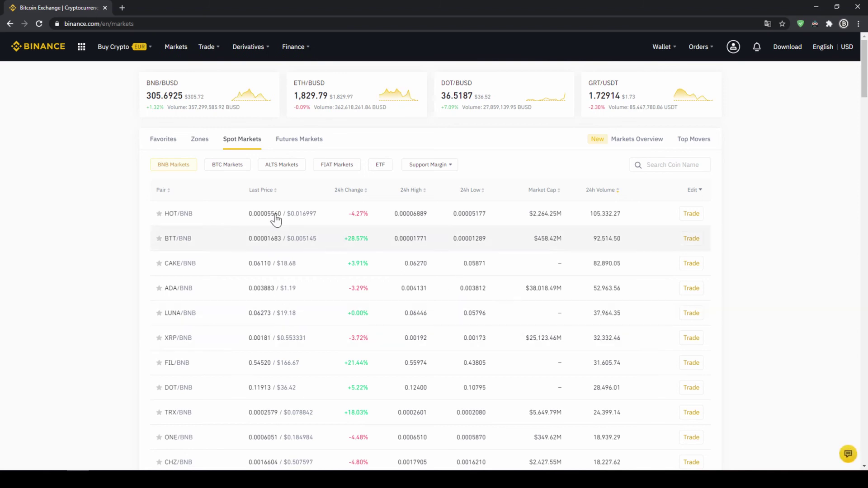
pyautogui.scroll(-3, 415, 216)
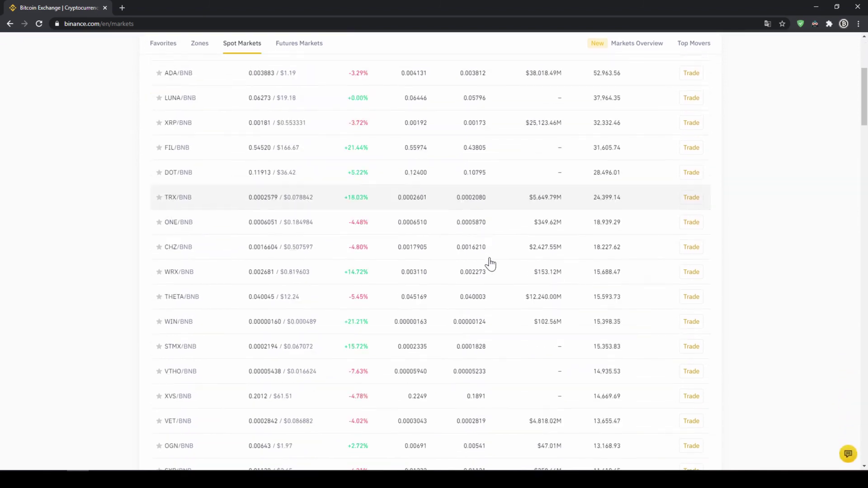
pyautogui.scroll(3, 423, 338)
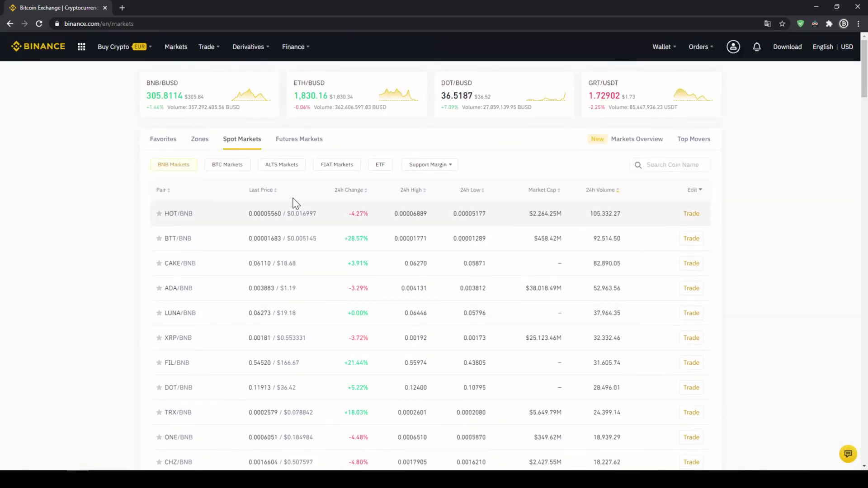
pyautogui.click(337, 165)
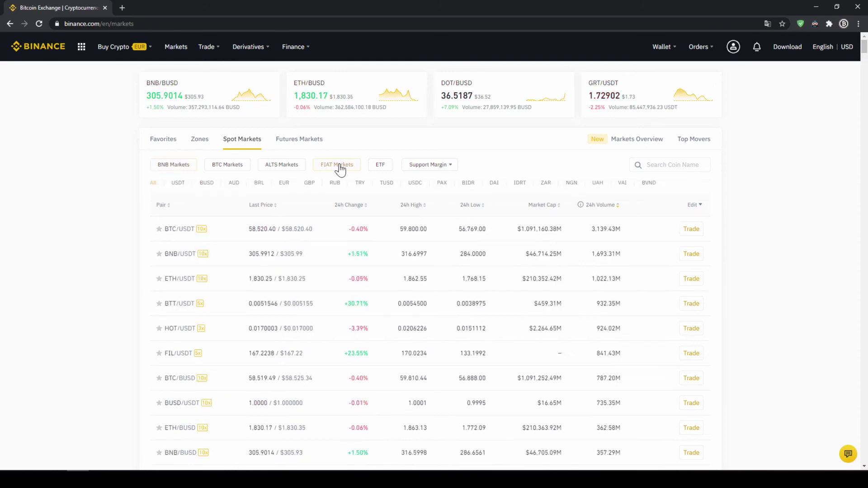
pyautogui.click(644, 165)
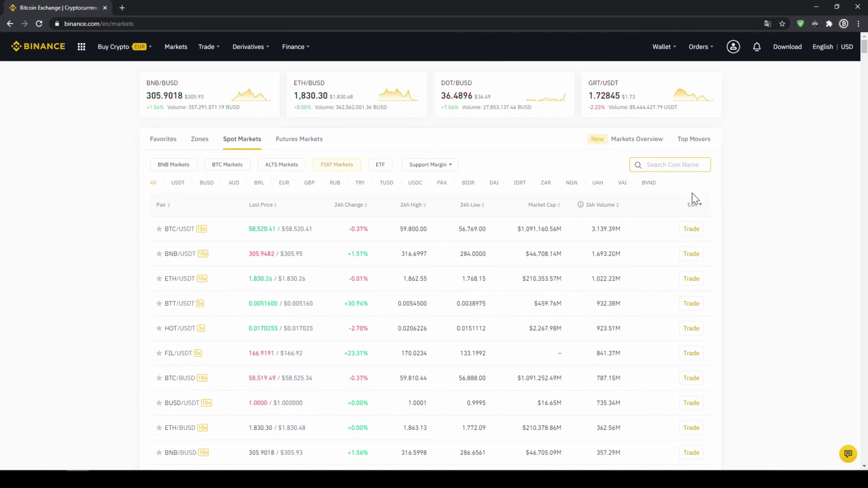
pyautogui.write('ce')
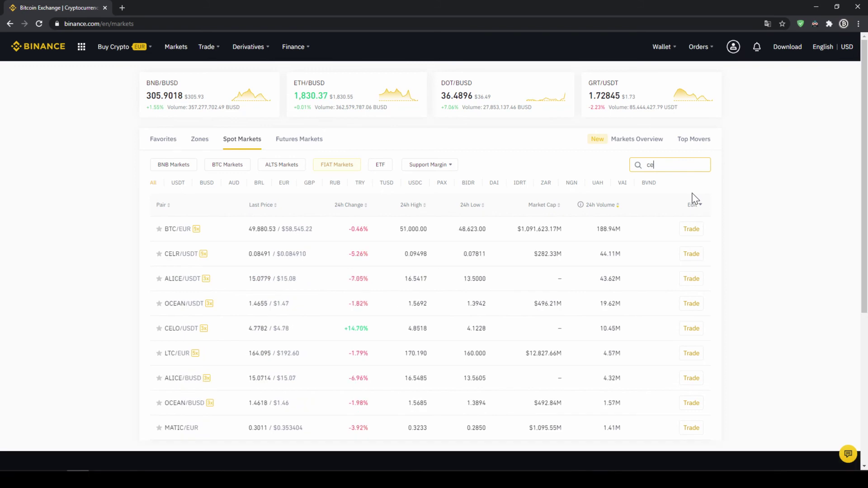
pyautogui.write('lousdt')
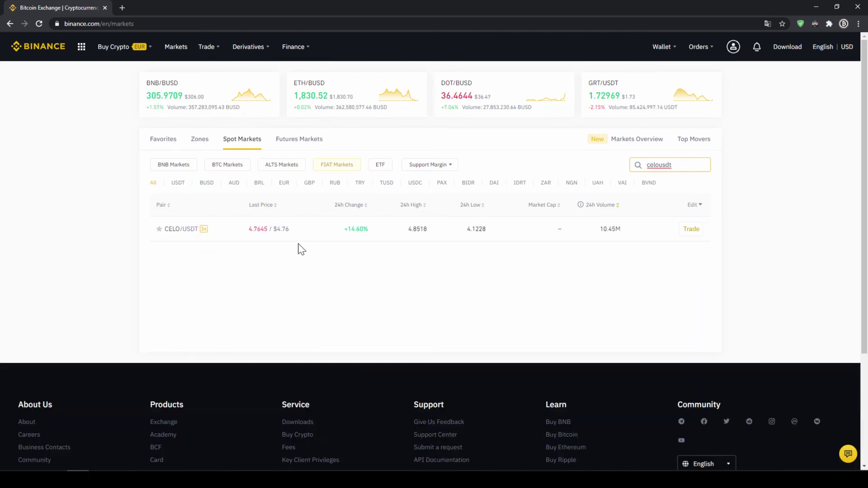
# Switch the CELO buy order from the prefilled 4.7248 limit price to a market order
pyautogui.click(238, 236)
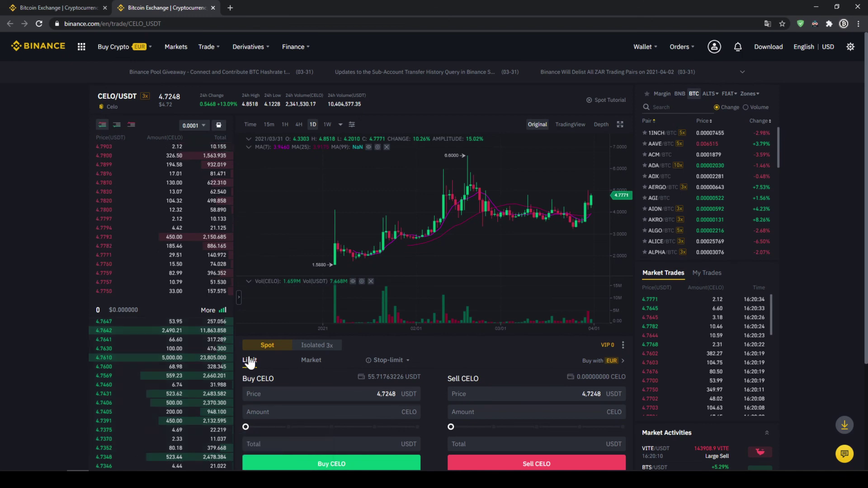
pyautogui.moveTo(376, 394); pyautogui.dragTo(418, 399)
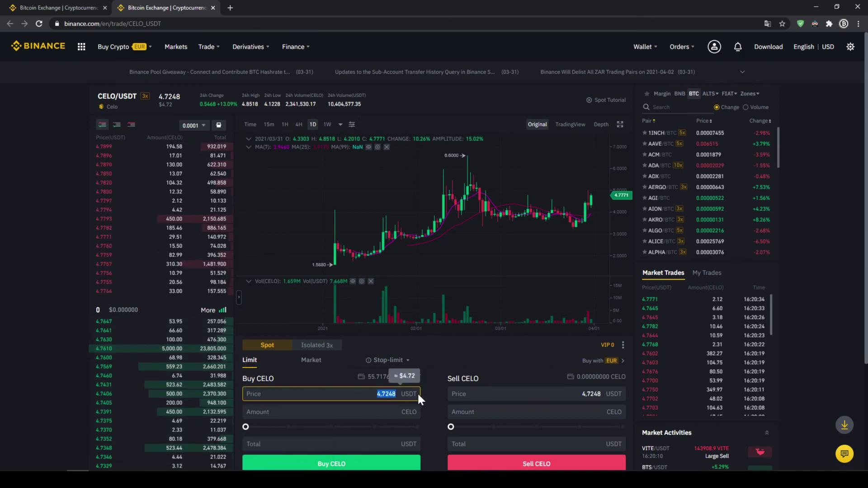
pyautogui.press('Tab')
pyautogui.hotkey('shift', 'Tab')
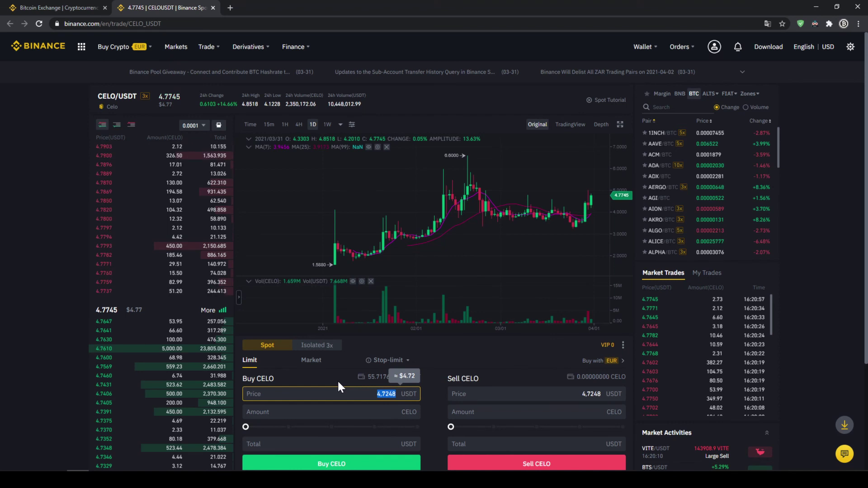
pyautogui.click(309, 364)
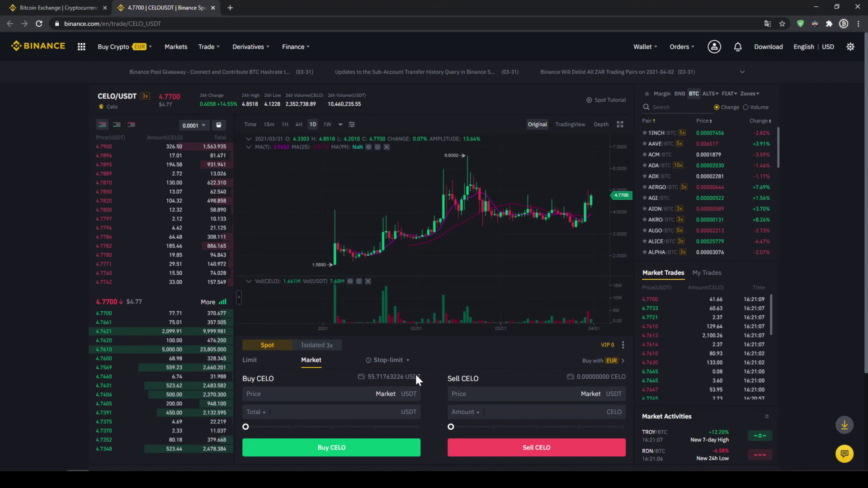
# Drag the buy slider to 100% so the total spends about 55.70 USDT on CELO
pyautogui.moveTo(250, 428)
pyautogui.mouseDown()
pyautogui.moveTo(346, 438)
pyautogui.moveTo(337, 429)
pyautogui.mouseUp()
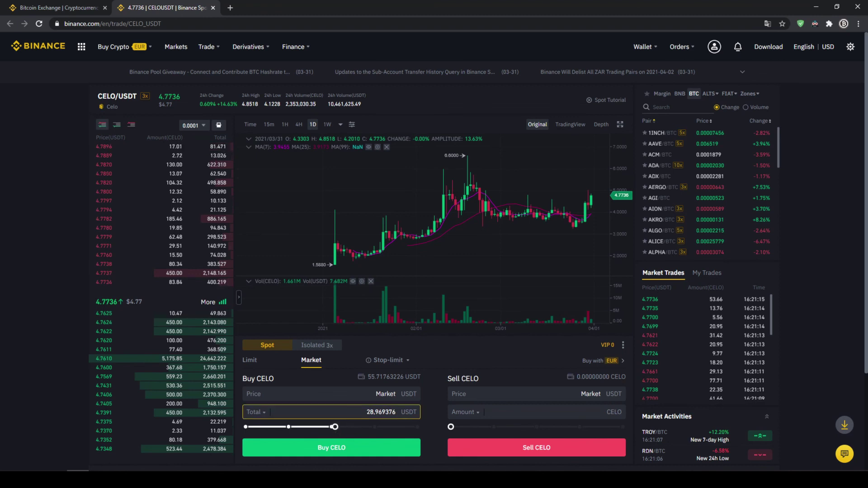
pyautogui.click(403, 413)
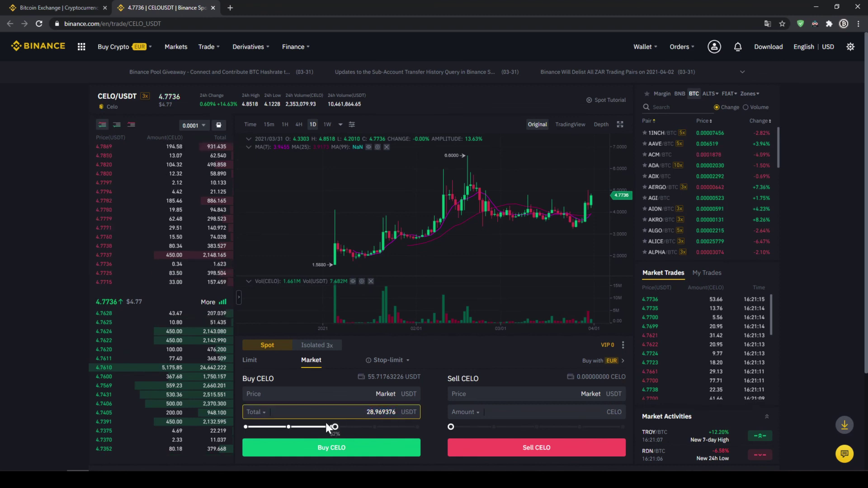
pyautogui.moveTo(334, 427); pyautogui.dragTo(421, 424)
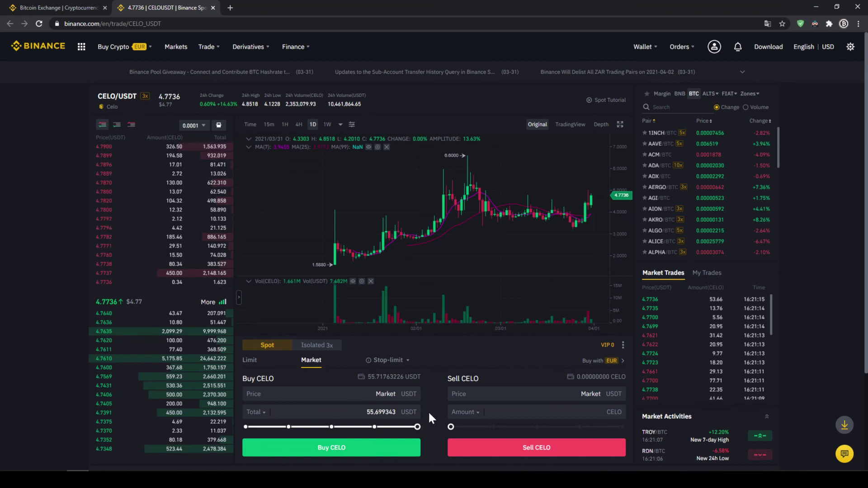